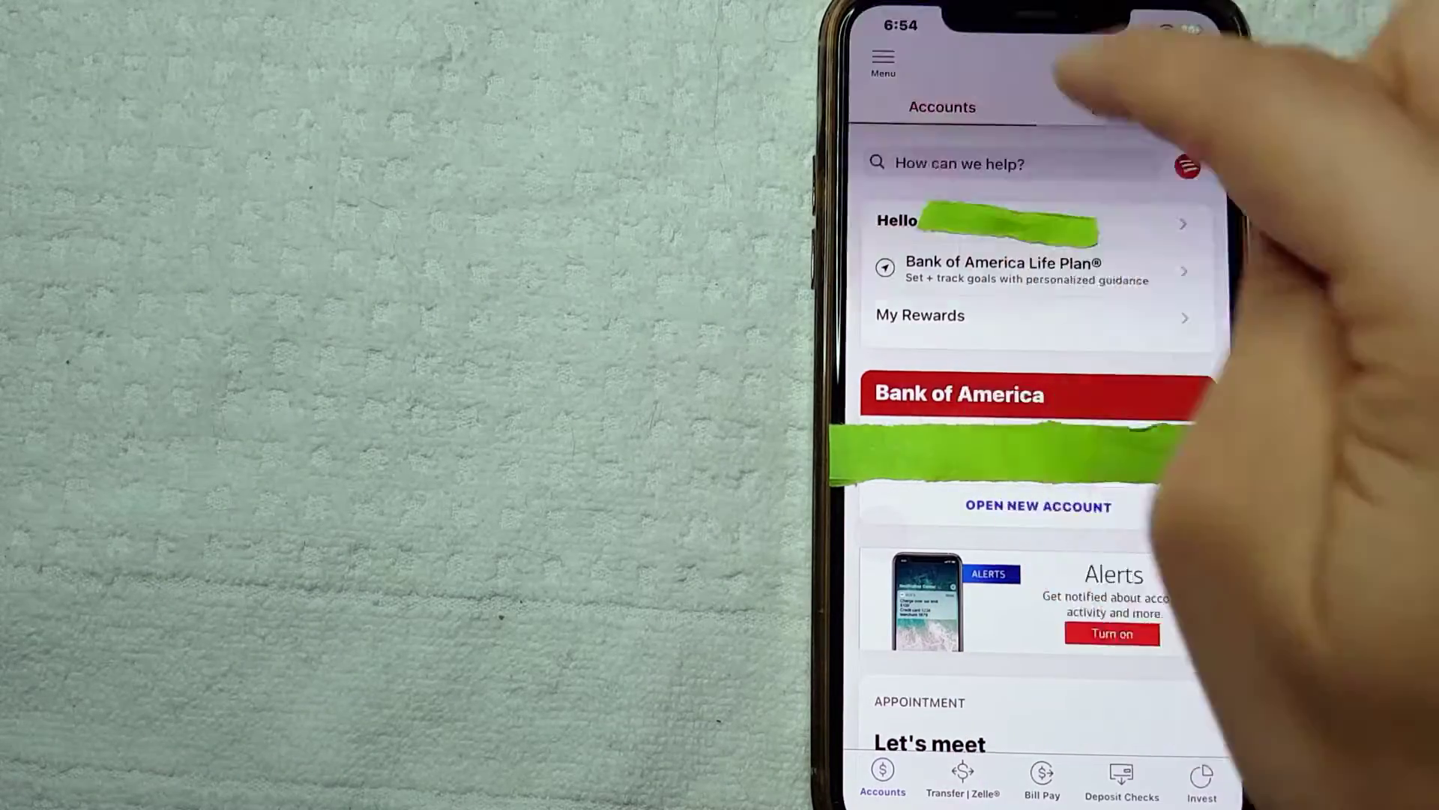
- Open the main menu from the top left of the Accounts screen
left_click(883, 62)
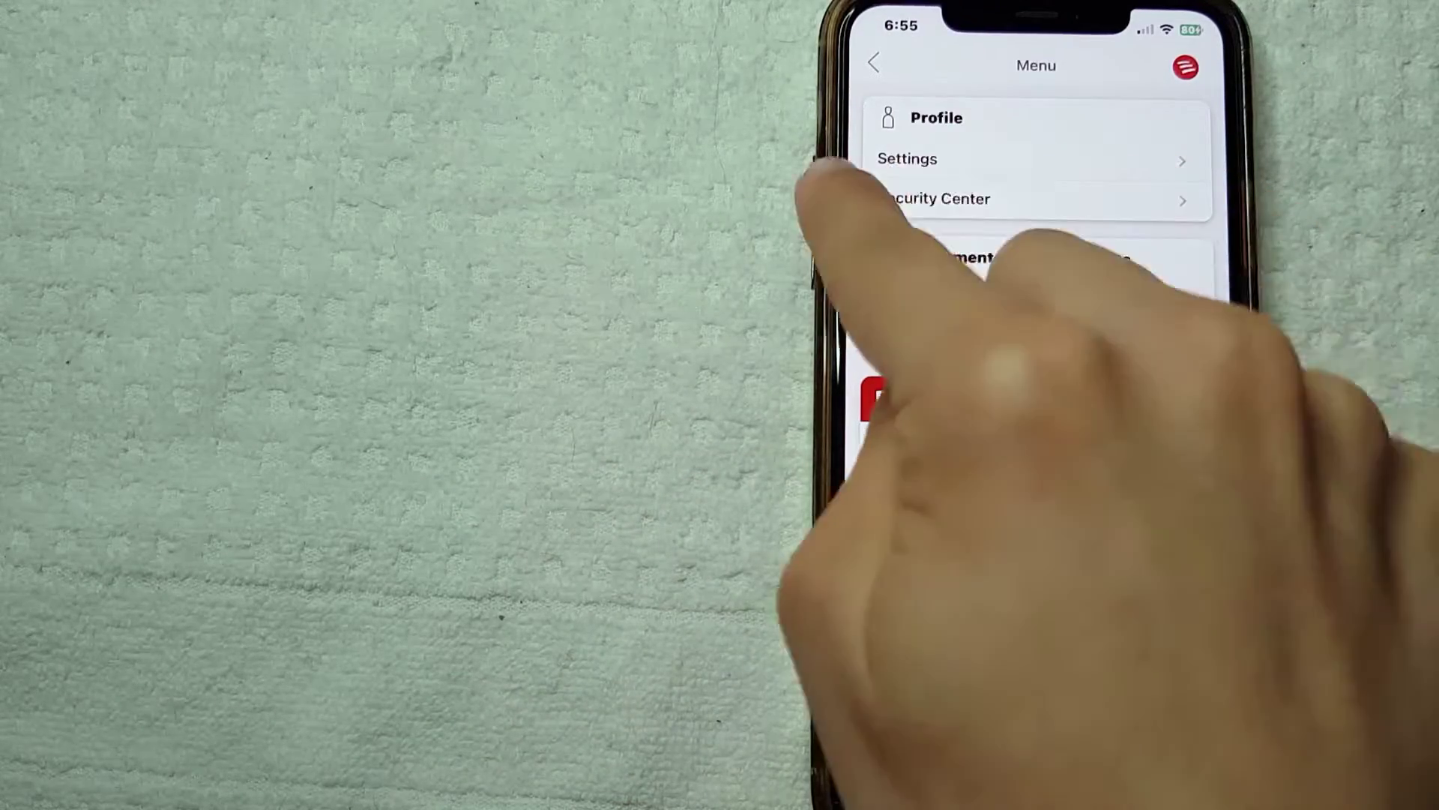
- Go to Settings, choose Password under Login Settings, and accept the Face ID warning
left_click(911, 158)
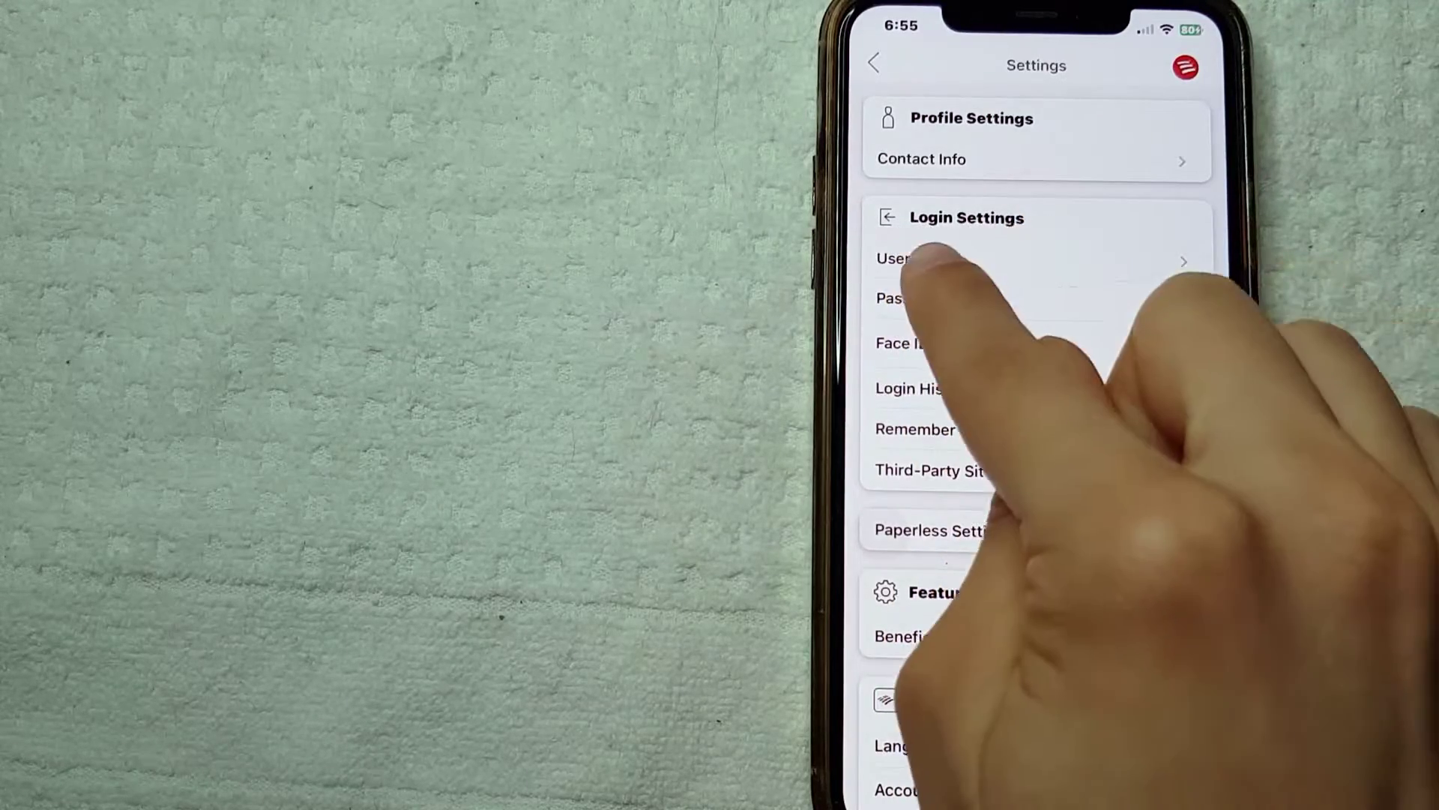
left_click(956, 300)
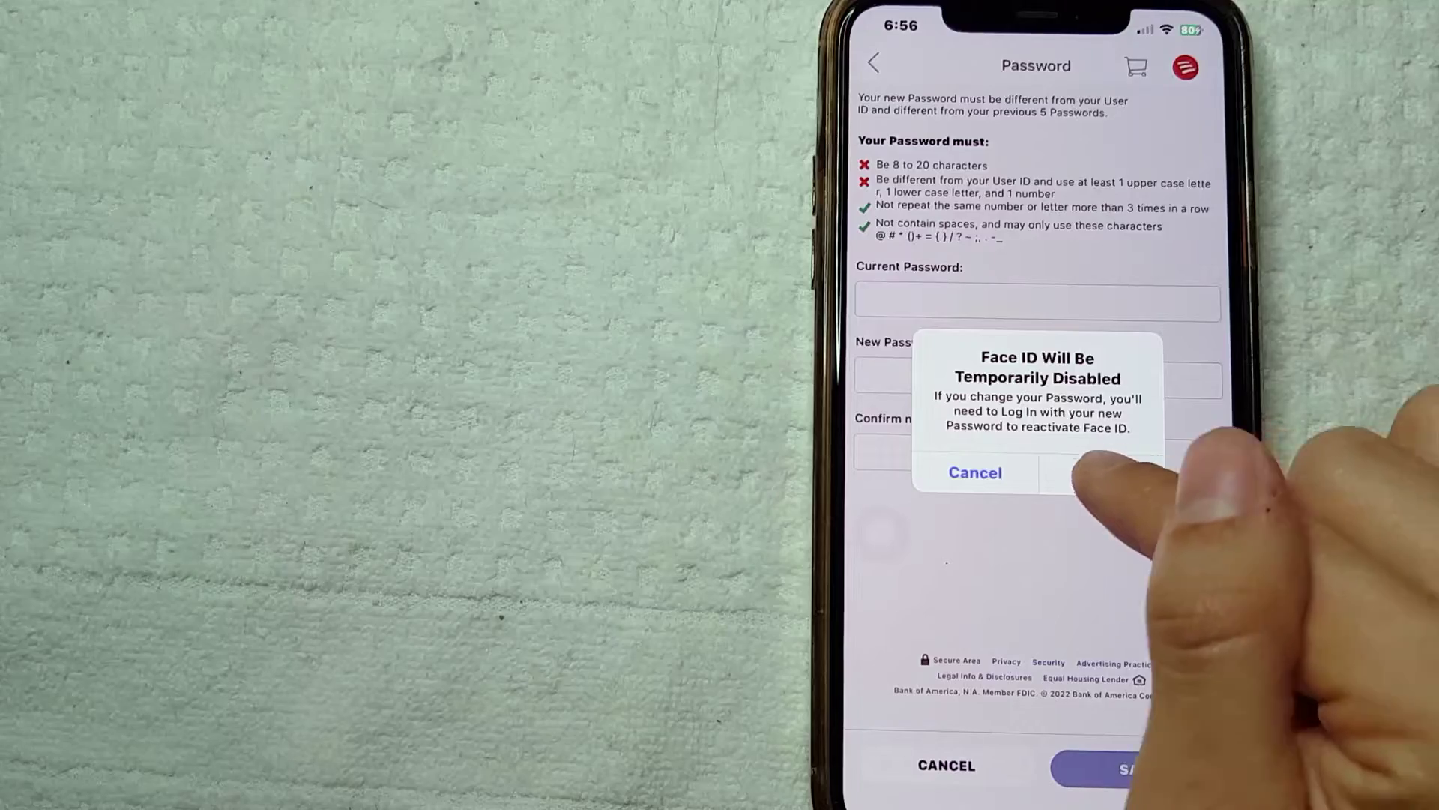
left_click(1096, 473)
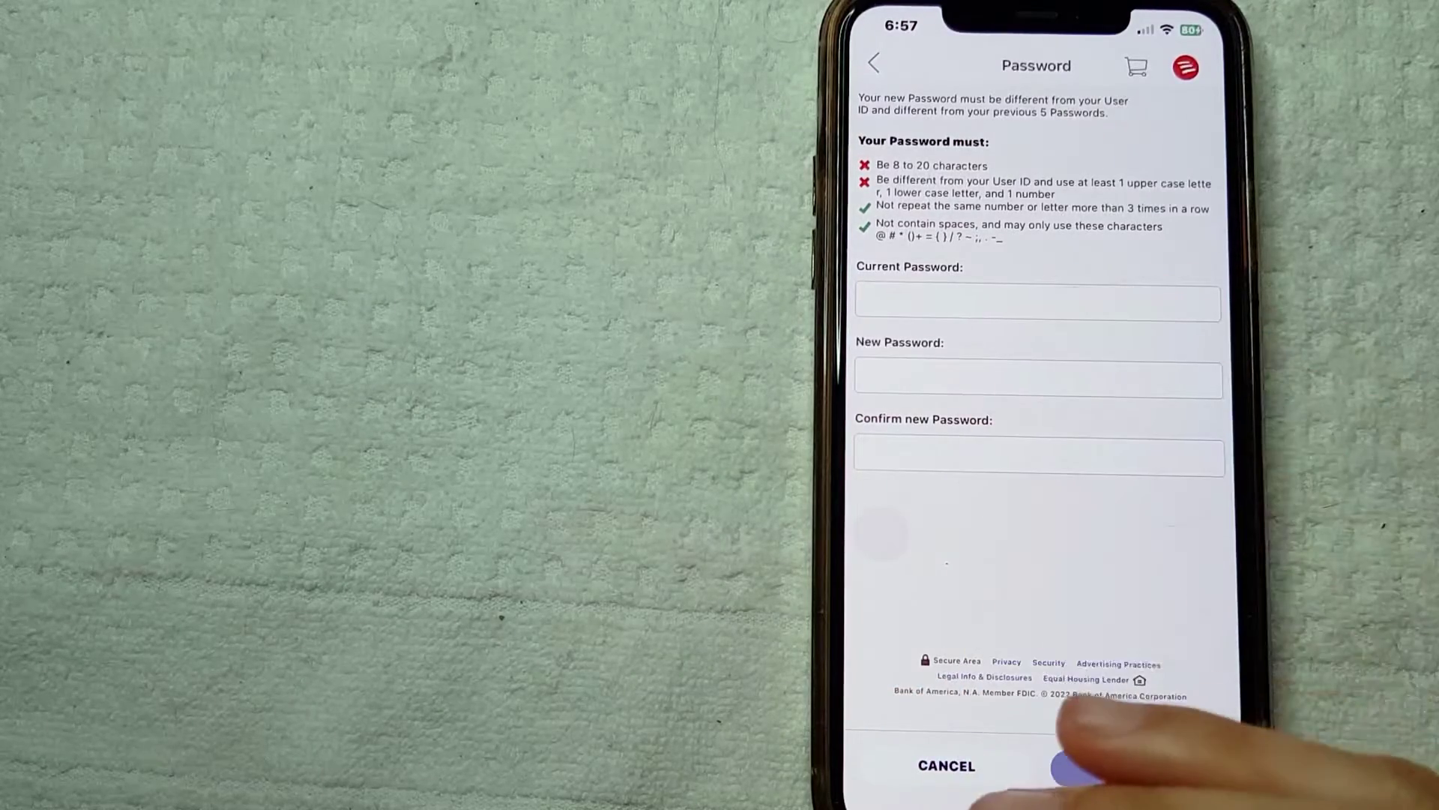
- Select the current password field to start entering the current password
left_click(1074, 768)
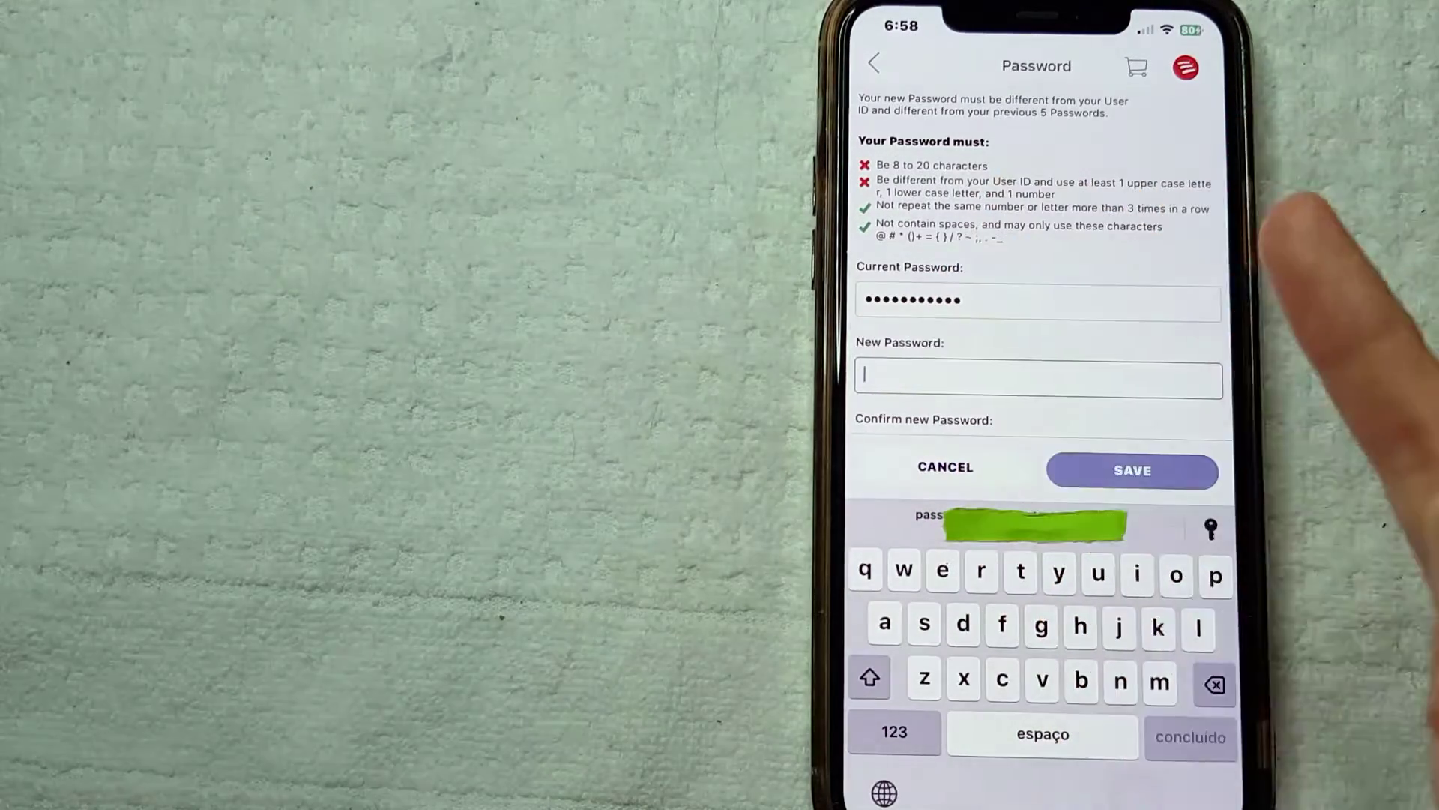
scroll(1037, 281, "down", 2)
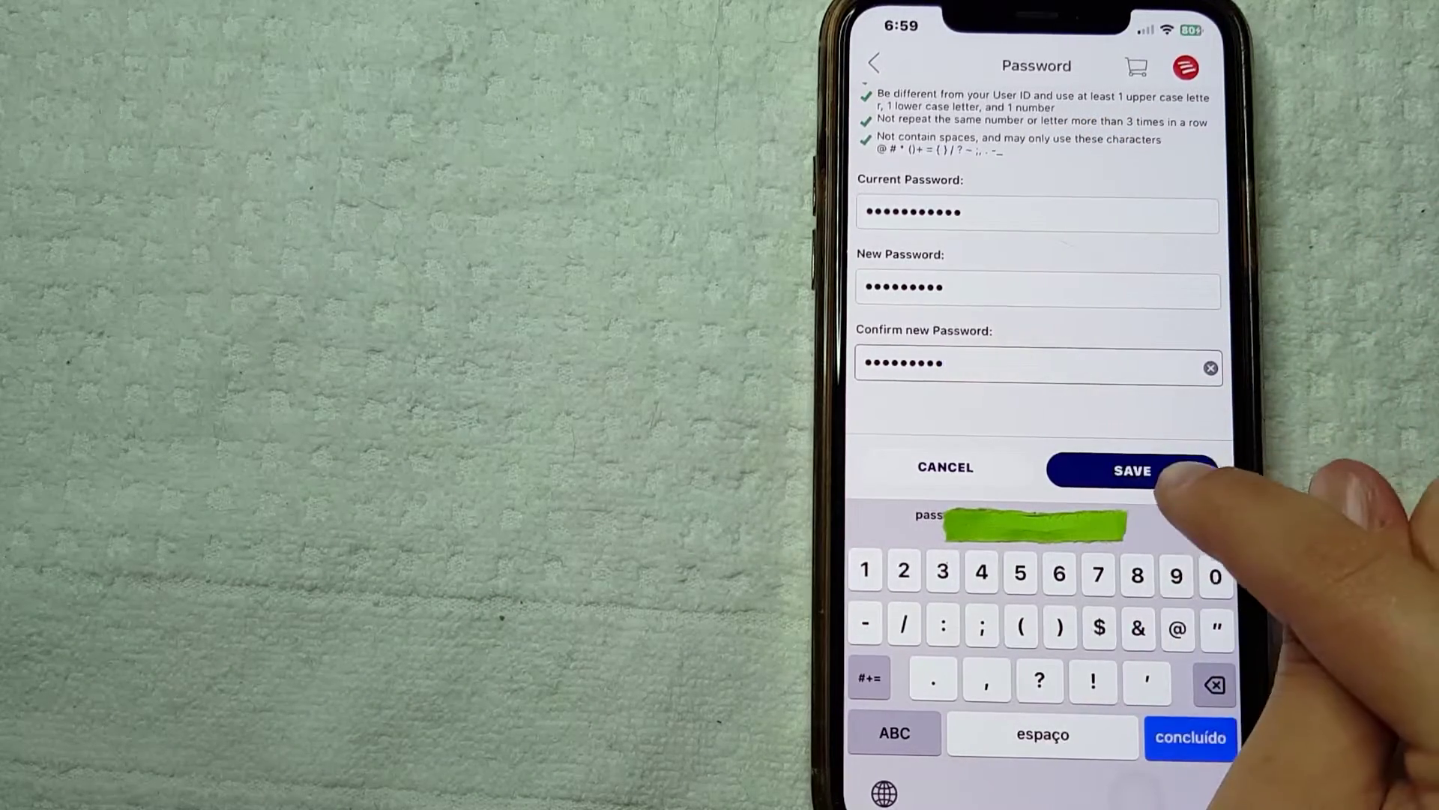
- Save the new password on the Password screen
left_click(1136, 471)
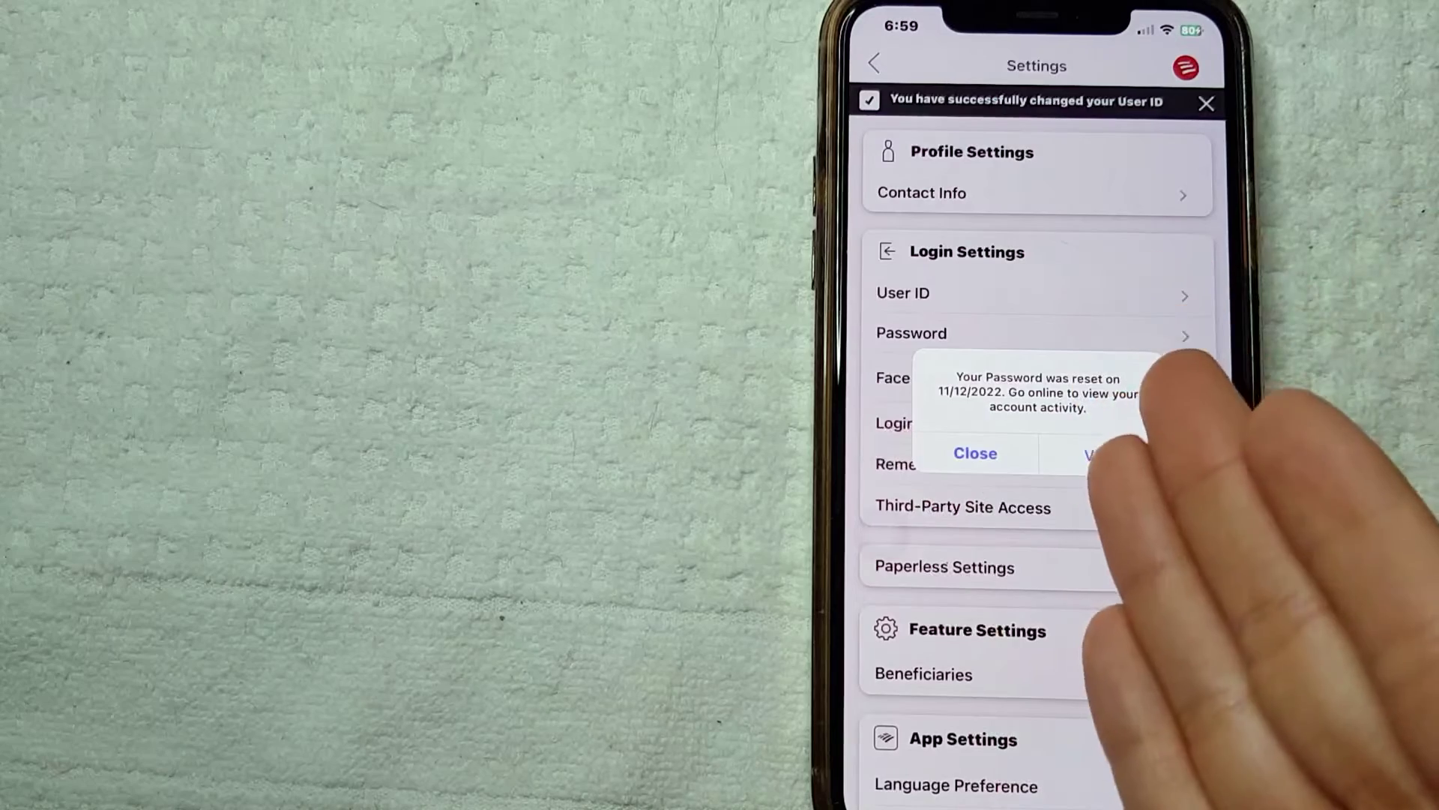